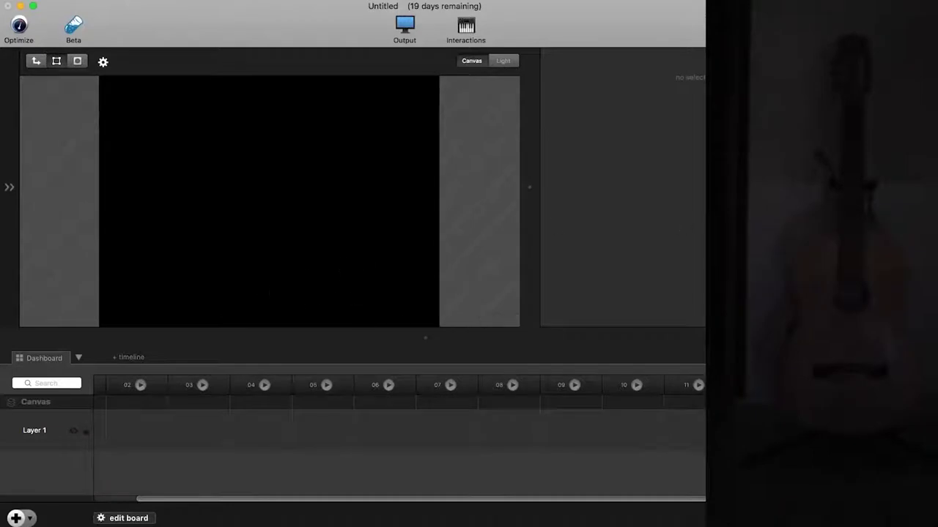
Step: Add the llama image to column 02 of Layer 1 and select it for display on the canvas
{"action": "left_click_drag", "start_coordinate": [241, 213], "coordinate": [142, 431]}
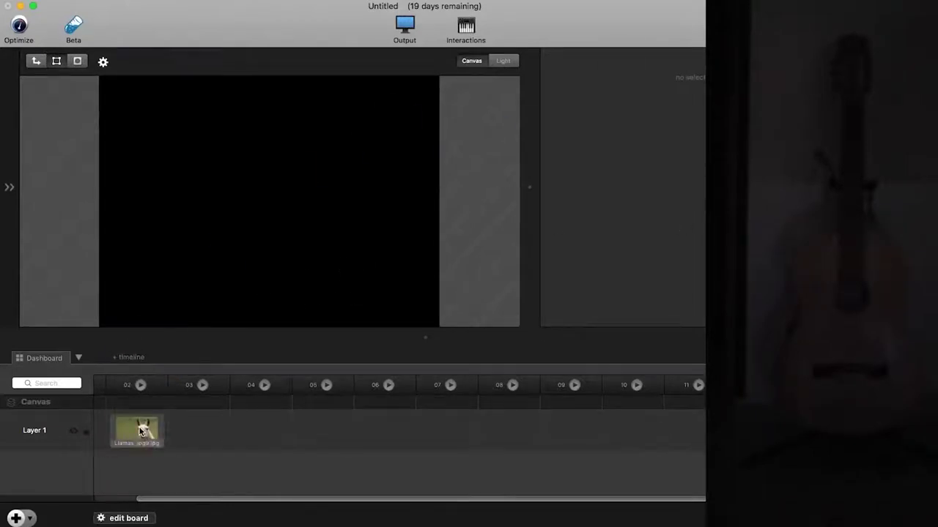
{"action": "left_click", "coordinate": [39, 443]}
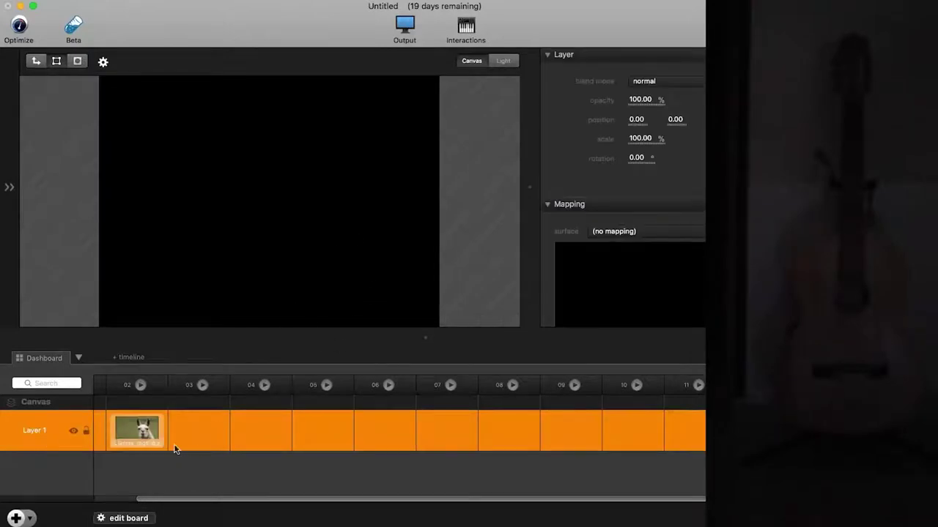
{"action": "left_click", "coordinate": [142, 431]}
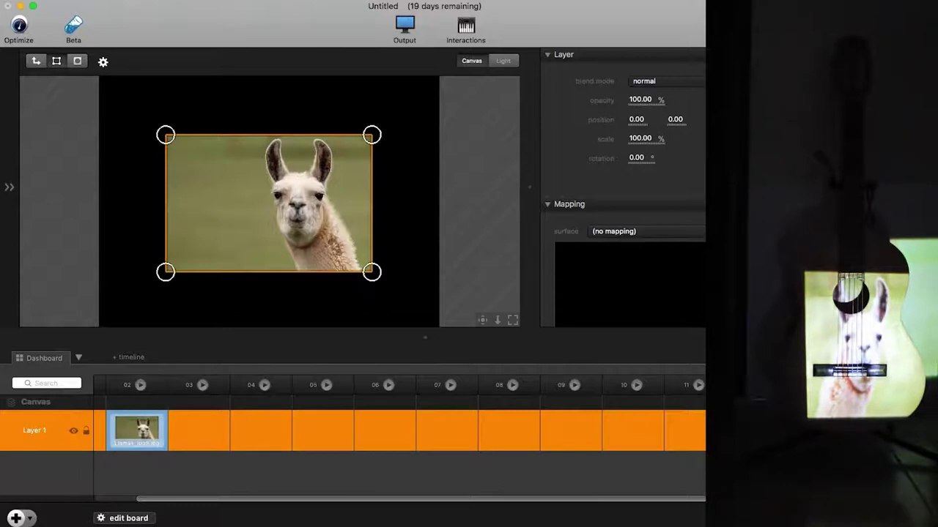
Step: Crop the empty area on the left of the llama image with the Slice Editor, keeping the llama in frame
{"action": "scroll", "coordinate": [674, 242], "scroll_direction": "down", "scroll_amount": 10}
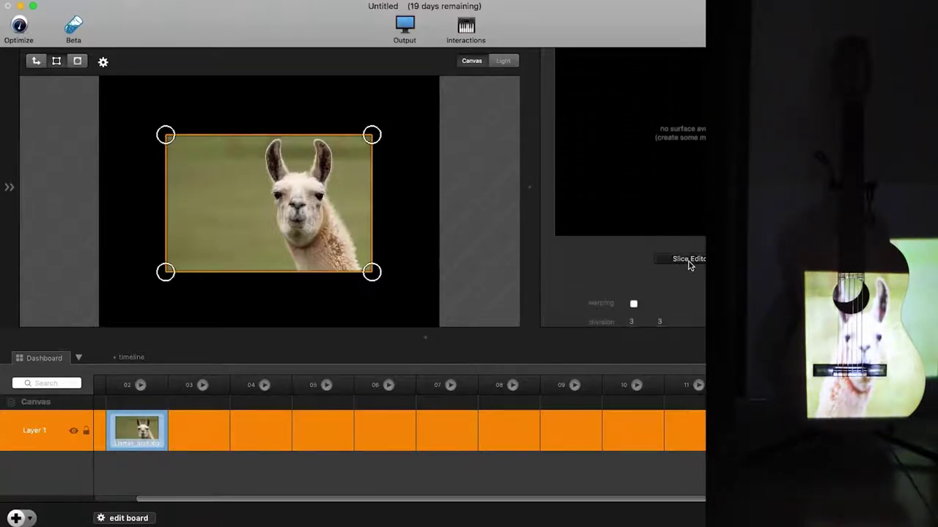
{"action": "left_click", "coordinate": [687, 260]}
{"action": "left_click_drag", "start_coordinate": [286, 293], "coordinate": [383, 293]}
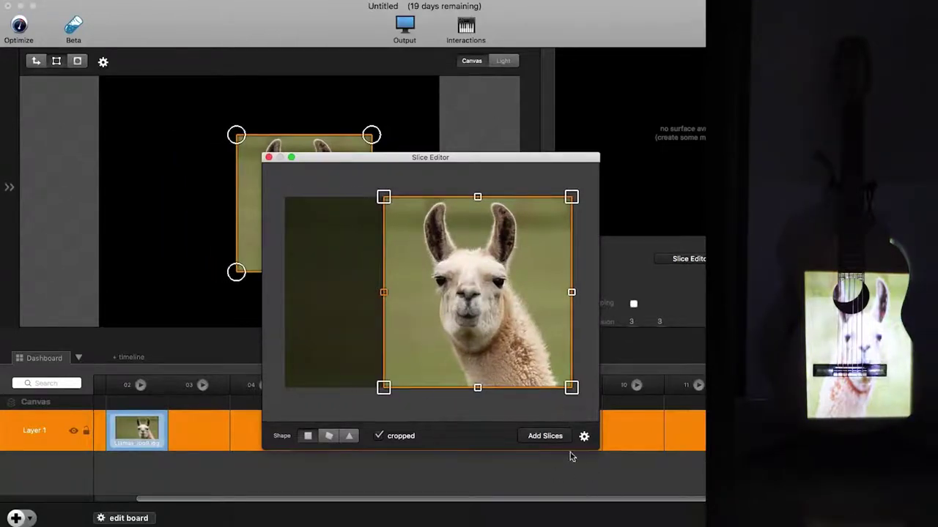
{"action": "left_click", "coordinate": [269, 158]}
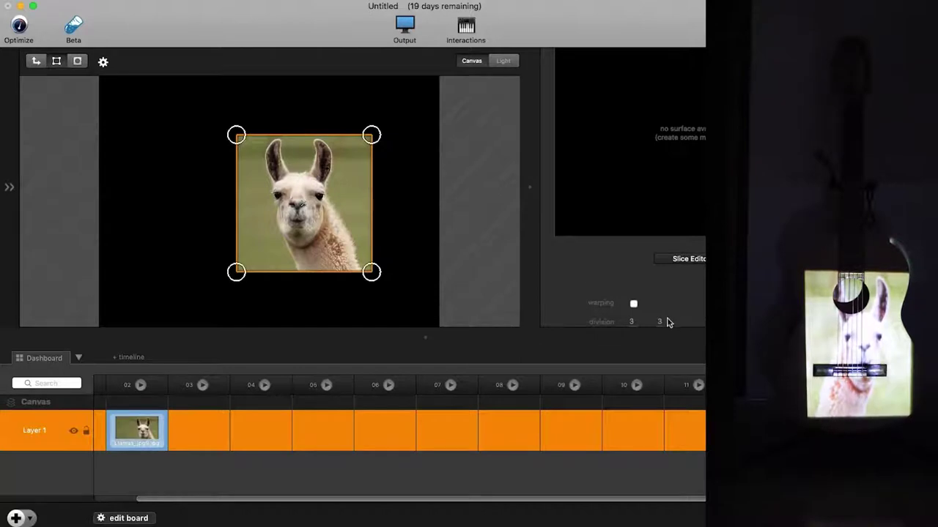
Step: Enable warping on the llama layer and set its division to 3 by 4
{"action": "scroll", "coordinate": [682, 293], "scroll_direction": "down", "scroll_amount": 3}
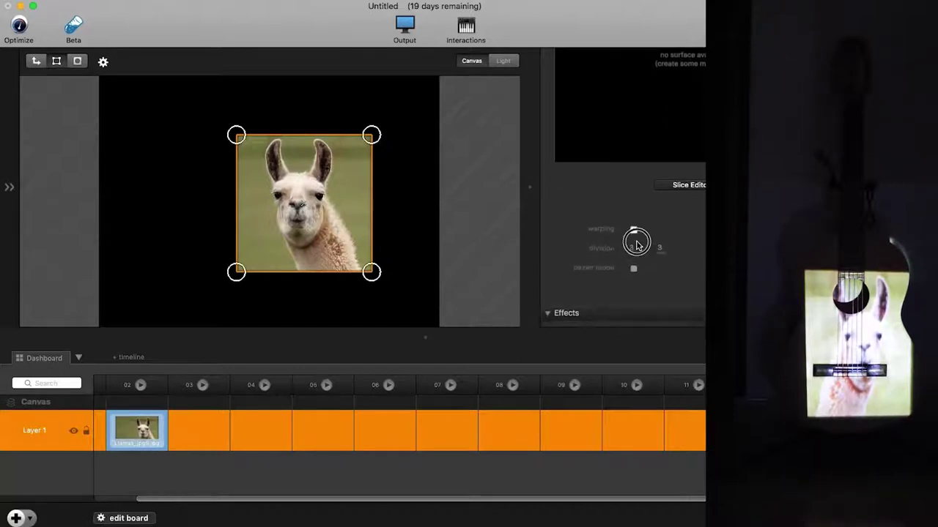
{"action": "left_click", "coordinate": [634, 236]}
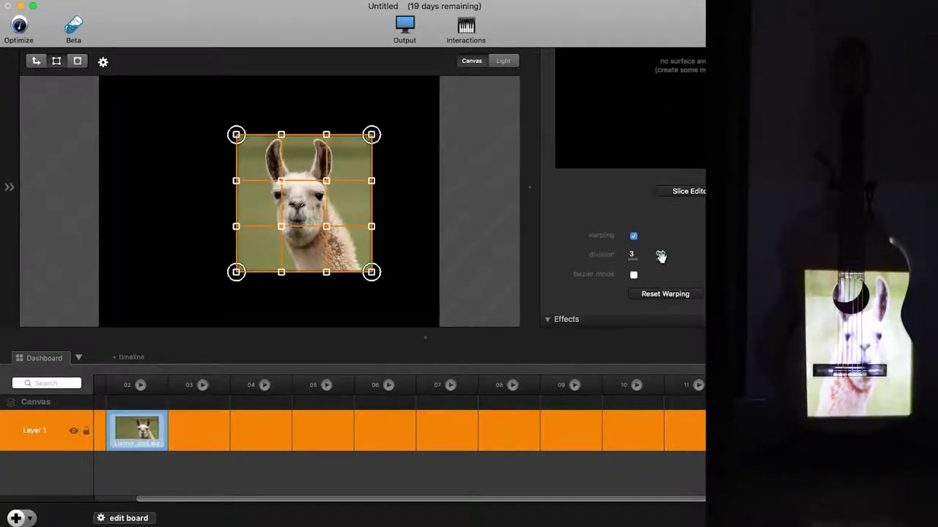
{"action": "left_click", "coordinate": [661, 256]}
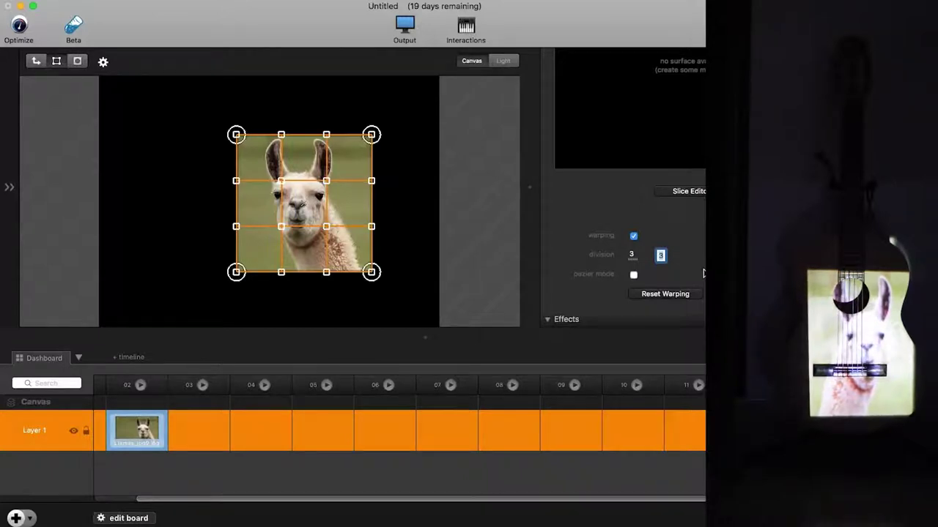
{"action": "type", "text": "4"}
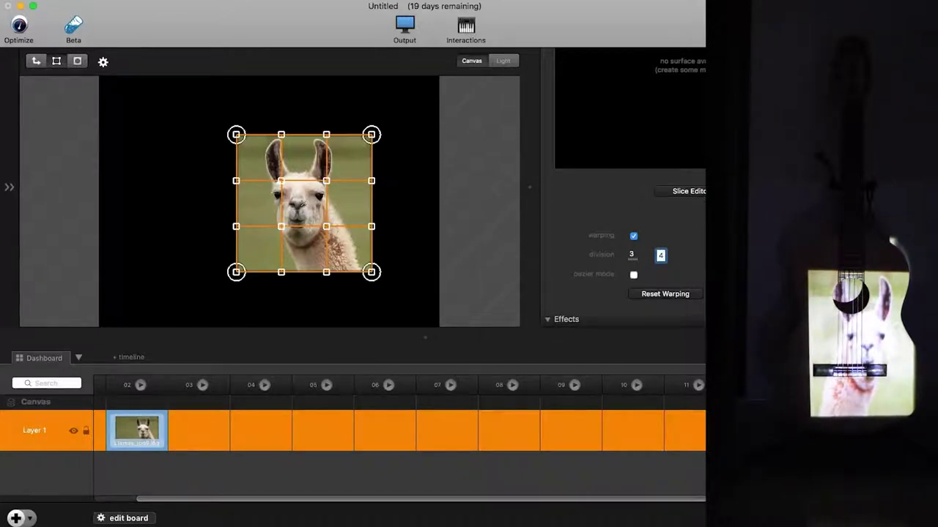
{"action": "key", "text": "Return"}
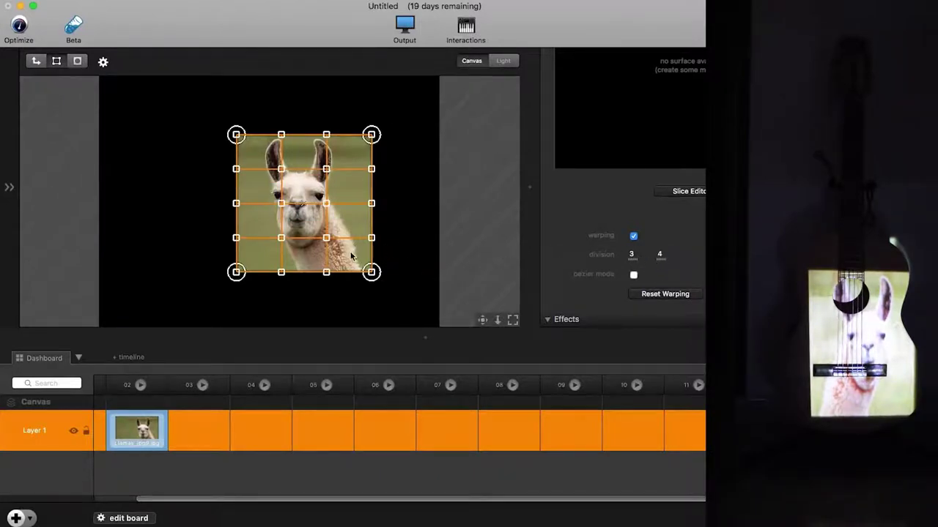
Step: Move the llama image over the guitar and stretch its two upper corners outward to cover the top of the guitar body
{"action": "mouse_move", "coordinate": [352, 255]}
{"action": "left_mouse_down"}
{"action": "mouse_move", "coordinate": [377, 257]}
{"action": "mouse_move", "coordinate": [364, 247]}
{"action": "left_mouse_up"}
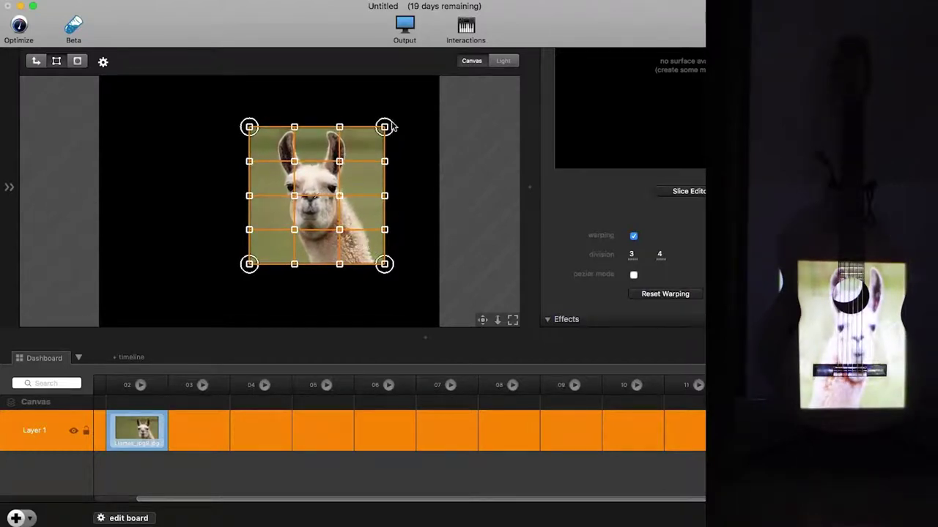
{"action": "left_click_drag", "start_coordinate": [392, 123], "coordinate": [414, 115]}
{"action": "left_click", "coordinate": [380, 145]}
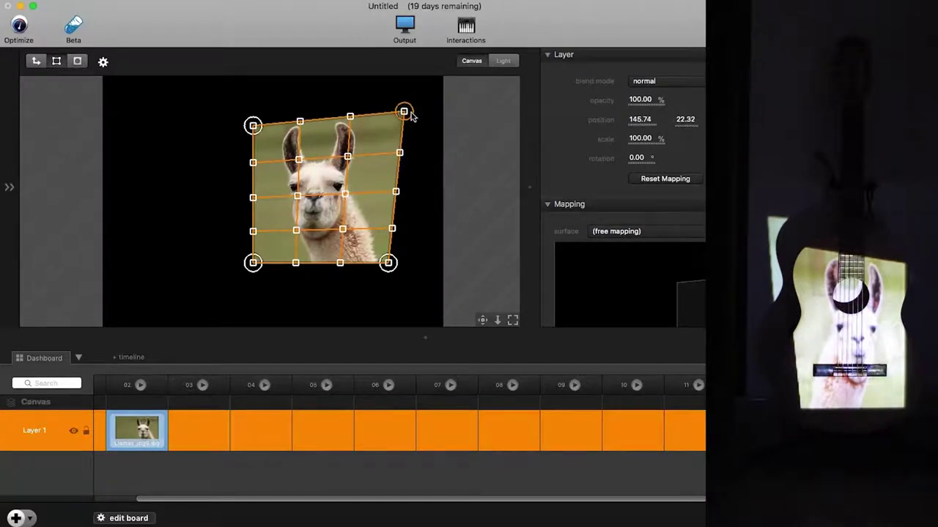
{"action": "left_click_drag", "start_coordinate": [253, 125], "coordinate": [243, 97]}
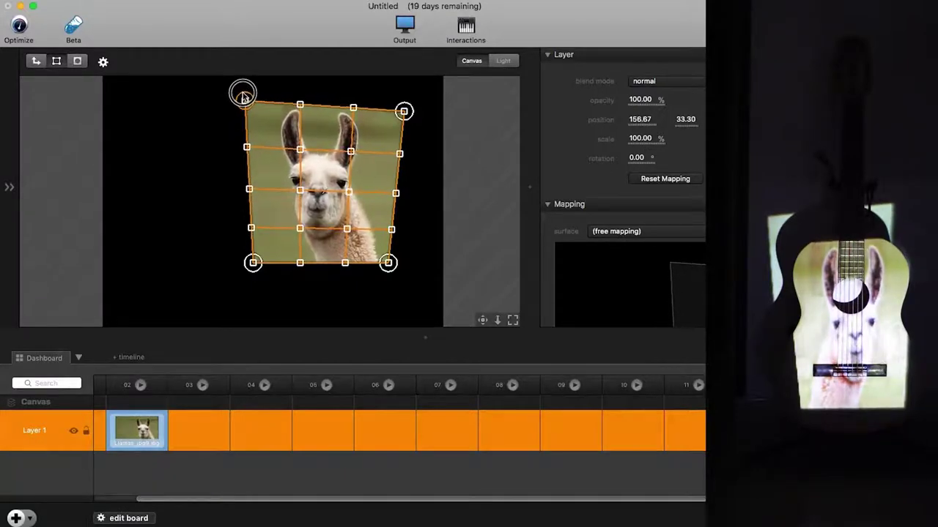
{"action": "left_click", "coordinate": [414, 113]}
{"action": "left_click", "coordinate": [399, 116]}
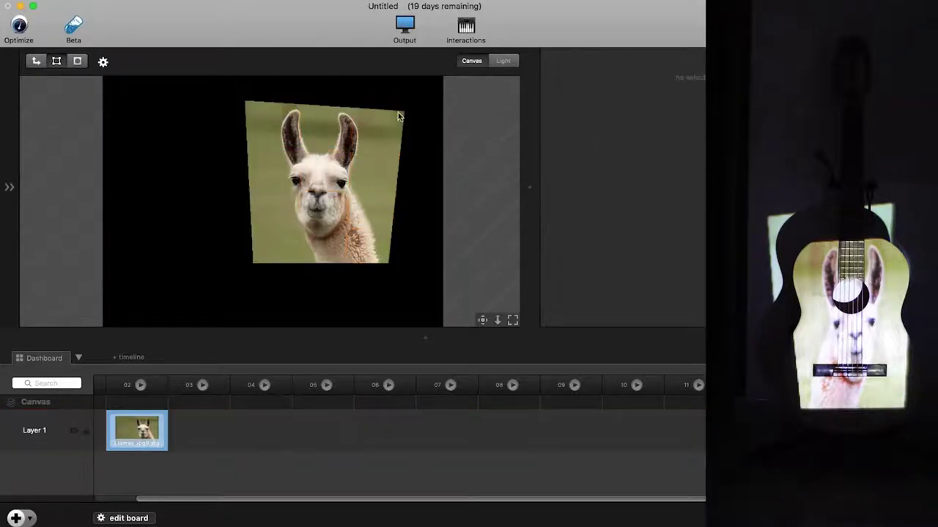
{"action": "left_click", "coordinate": [412, 111]}
{"action": "left_click", "coordinate": [402, 115]}
{"action": "left_click_drag", "start_coordinate": [397, 114], "coordinate": [401, 100]}
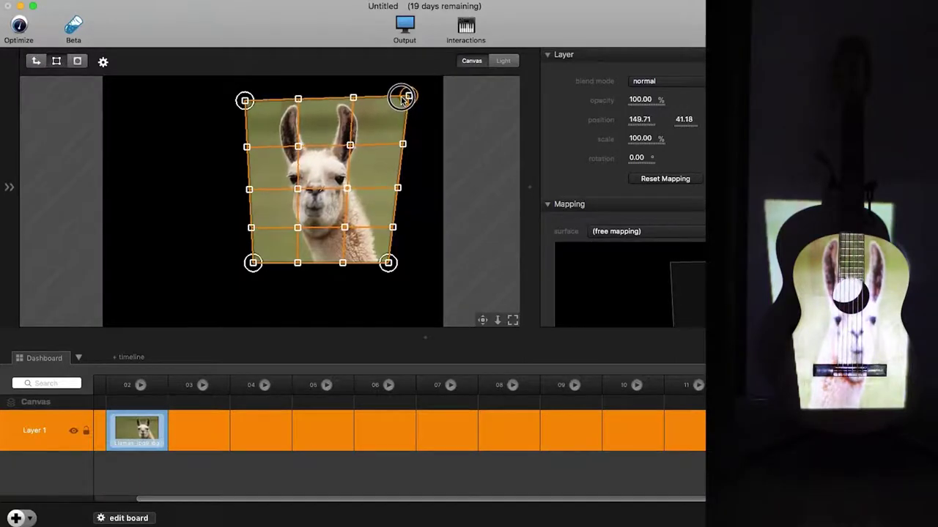
Step: Stretch the image's lower-right corner down and outward to cover that side of the guitar's lower body
{"action": "left_click", "coordinate": [394, 270]}
{"action": "left_click_drag", "start_coordinate": [392, 274], "coordinate": [399, 279]}
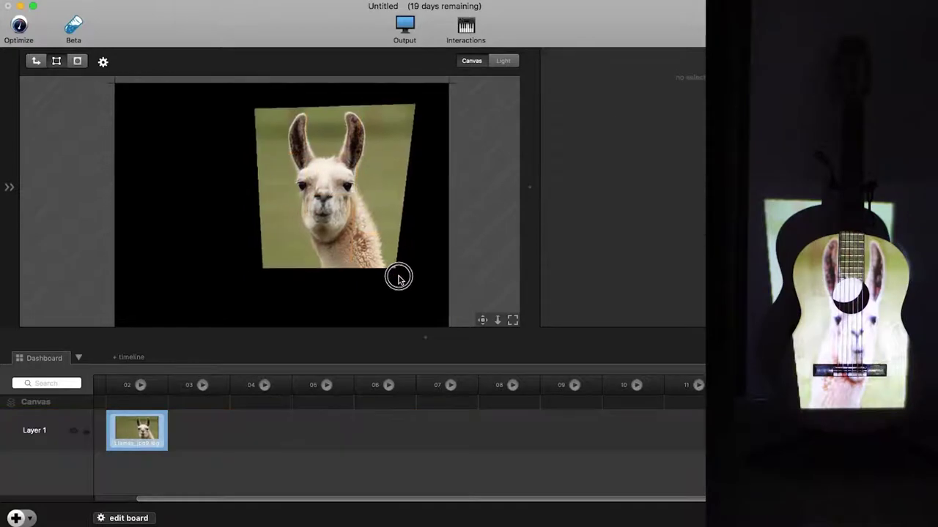
{"action": "left_click", "coordinate": [386, 260]}
{"action": "left_click", "coordinate": [392, 276]}
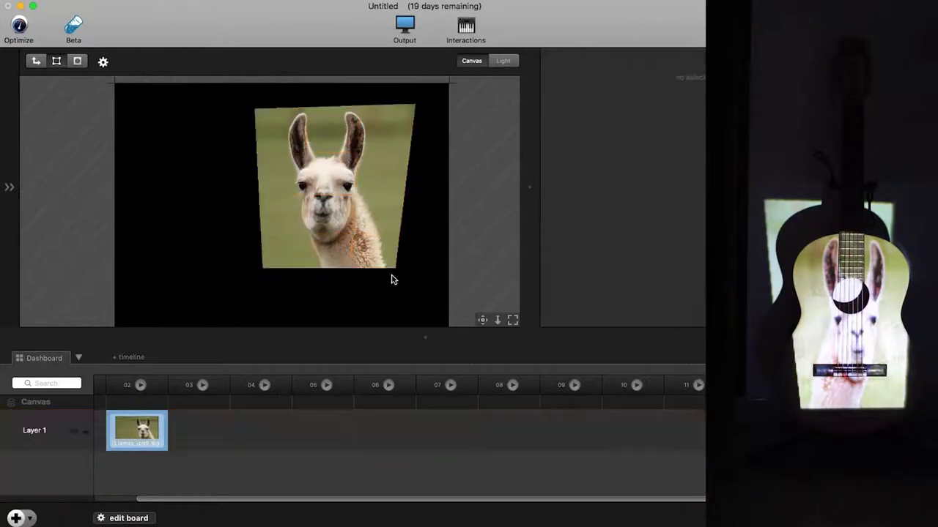
{"action": "left_click", "coordinate": [388, 268]}
{"action": "left_click_drag", "start_coordinate": [390, 270], "coordinate": [425, 309]}
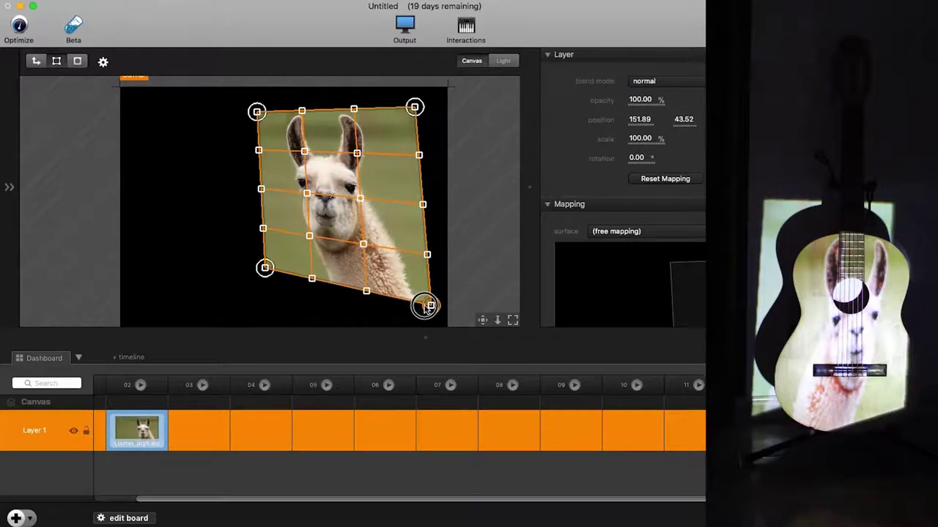
Step: Stretch the image's lower-left corner down and outward to cover the rest of the guitar's lower body
{"action": "left_click", "coordinate": [275, 272]}
{"action": "left_click", "coordinate": [272, 272]}
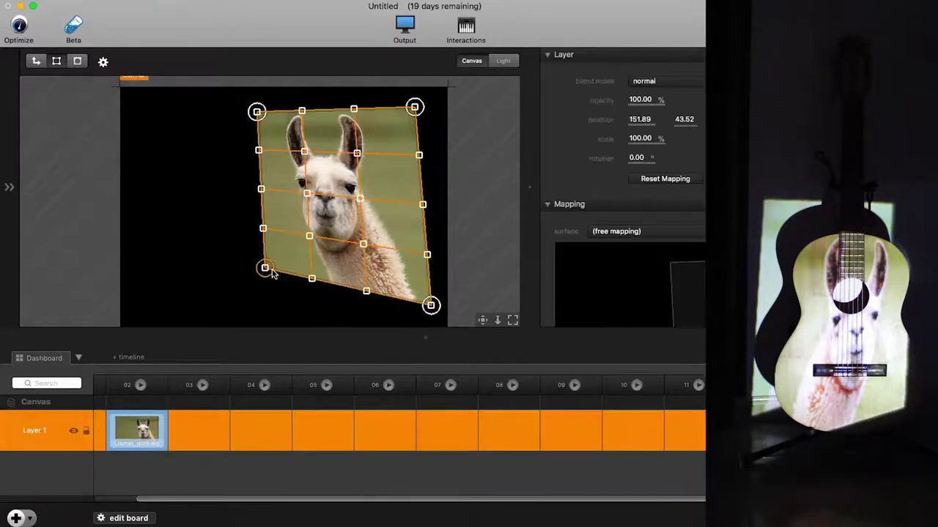
{"action": "left_click_drag", "start_coordinate": [272, 271], "coordinate": [233, 297]}
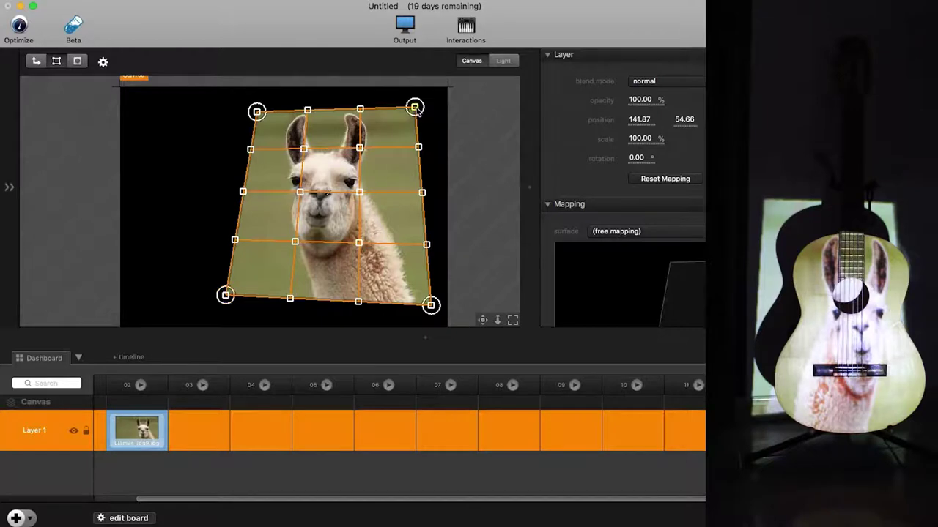
Step: Pull the top corner and left edge warp points inward to follow the guitar's rounded shoulders and waist
{"action": "left_click_drag", "start_coordinate": [416, 109], "coordinate": [264, 128]}
{"action": "left_click", "coordinate": [257, 112]}
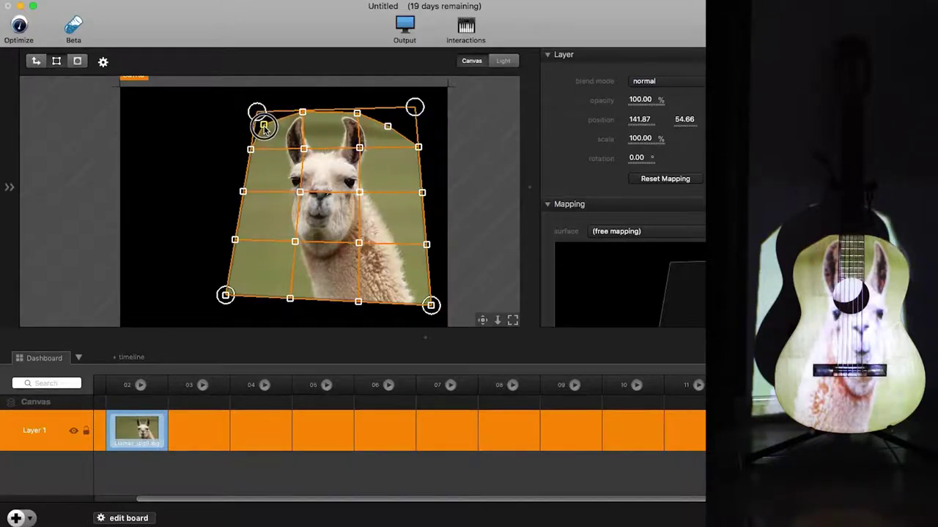
{"action": "left_click", "coordinate": [251, 150]}
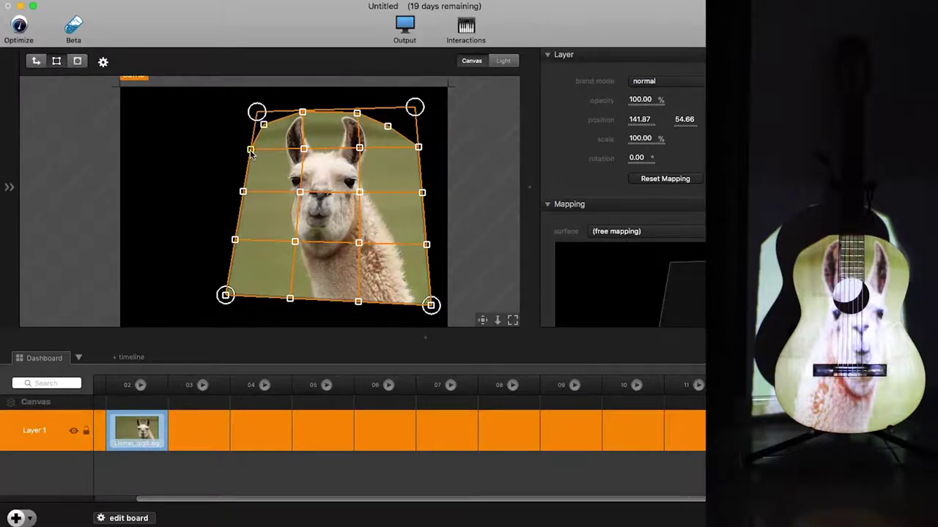
{"action": "mouse_move", "coordinate": [251, 151]}
{"action": "left_mouse_down"}
{"action": "mouse_move", "coordinate": [270, 167]}
{"action": "mouse_move", "coordinate": [258, 150]}
{"action": "left_mouse_up"}
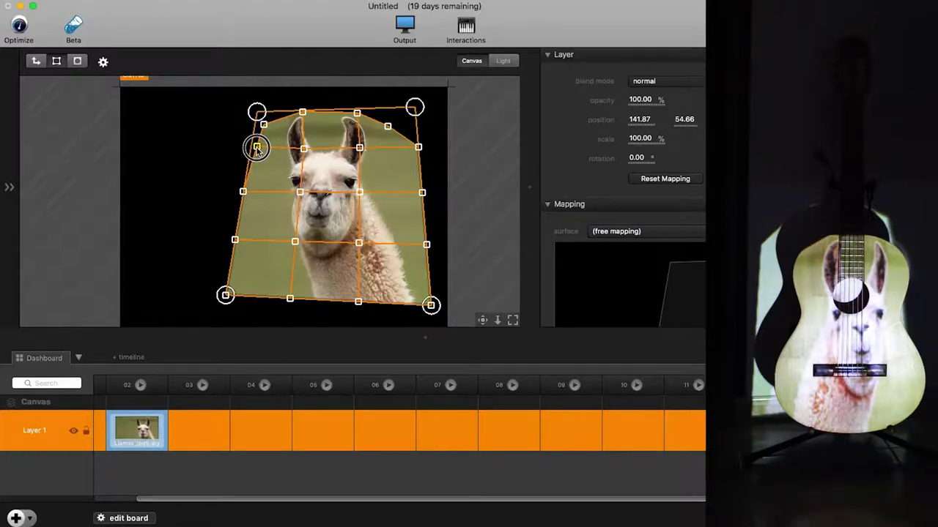
{"action": "left_click", "coordinate": [244, 192]}
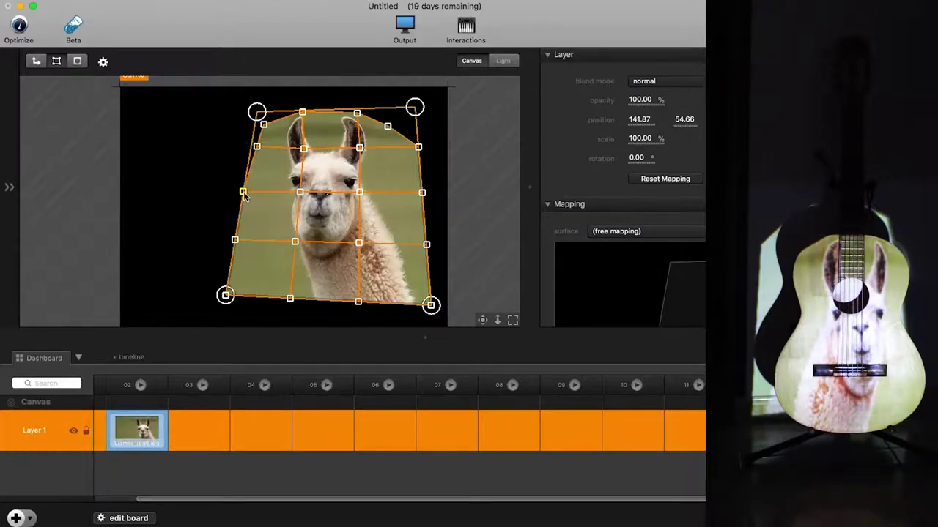
{"action": "left_click_drag", "start_coordinate": [245, 195], "coordinate": [276, 186]}
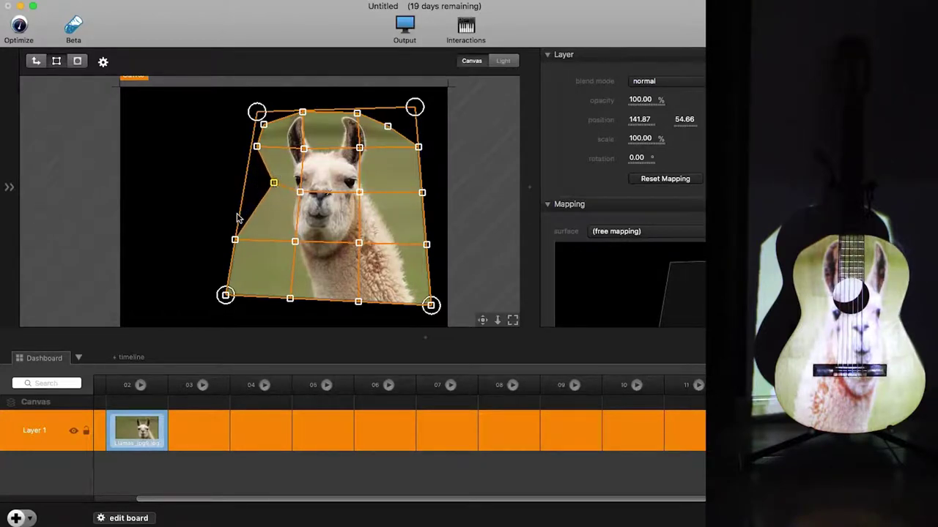
Step: Pull the bottom and right edge warp points inward to match the guitar body's outline
{"action": "scroll", "coordinate": [234, 242], "scroll_direction": "down", "scroll_amount": 3}
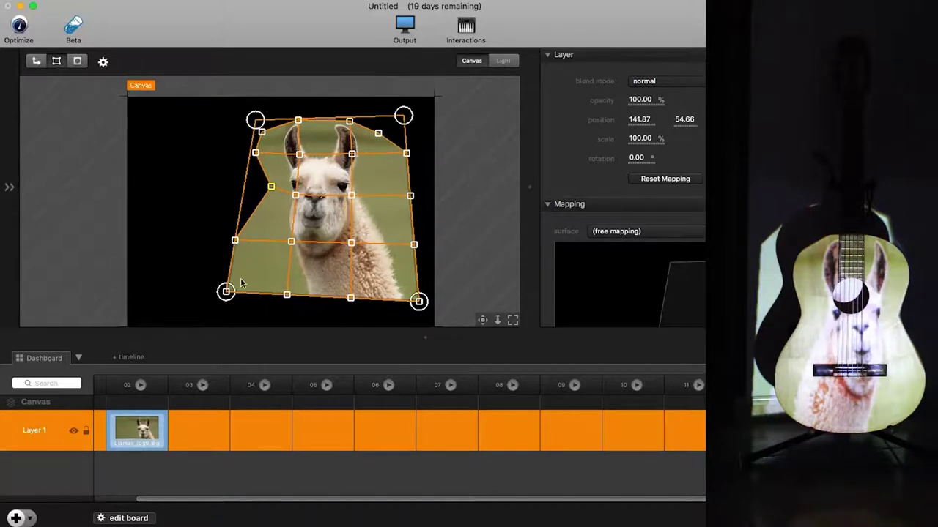
{"action": "left_click_drag", "start_coordinate": [226, 292], "coordinate": [245, 267]}
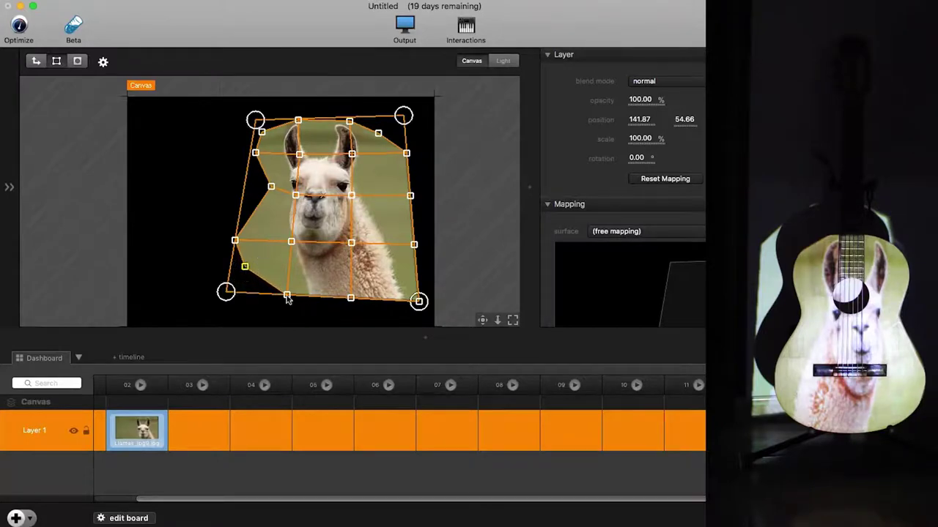
{"action": "left_click_drag", "start_coordinate": [288, 299], "coordinate": [283, 285]}
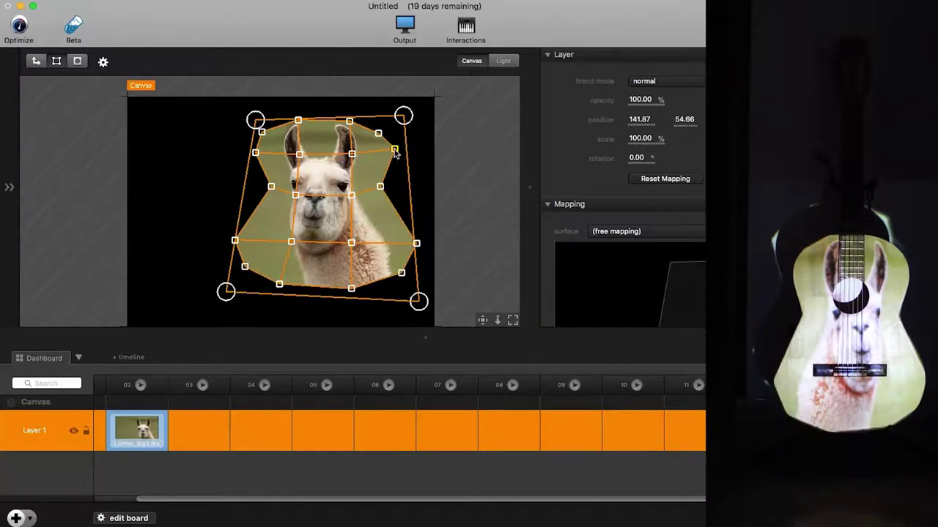
Step: Enable bezier mode for the warping and curve the right edge of the grid along the guitar's waist and lower side
{"action": "scroll", "coordinate": [659, 284], "scroll_direction": "down", "scroll_amount": 1}
{"action": "scroll", "coordinate": [659, 284], "scroll_direction": "down", "scroll_amount": 5}
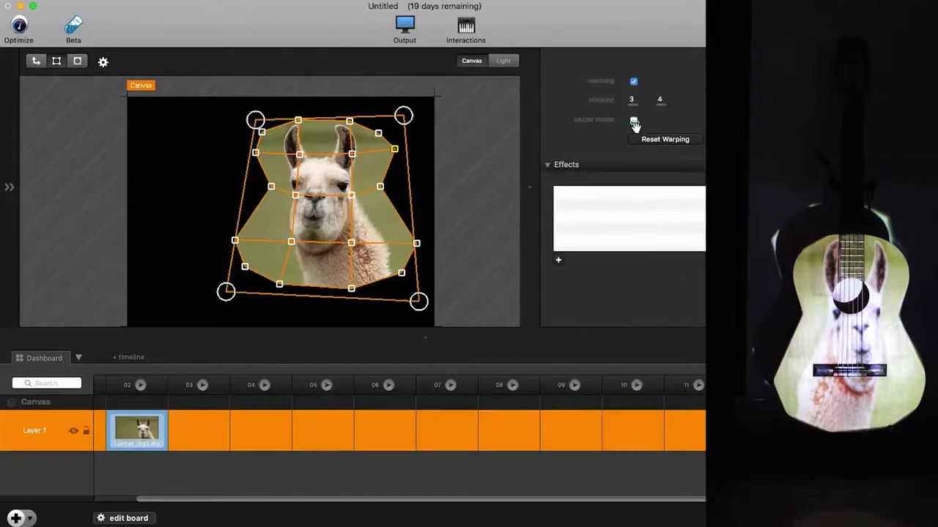
{"action": "left_click", "coordinate": [634, 121]}
{"action": "mouse_move", "coordinate": [390, 167]}
{"action": "left_mouse_down"}
{"action": "mouse_move", "coordinate": [390, 135]}
{"action": "mouse_move", "coordinate": [389, 172]}
{"action": "left_mouse_up"}
{"action": "left_click", "coordinate": [380, 187]}
{"action": "left_click_drag", "start_coordinate": [389, 204], "coordinate": [416, 222]}
{"action": "left_click", "coordinate": [418, 247]}
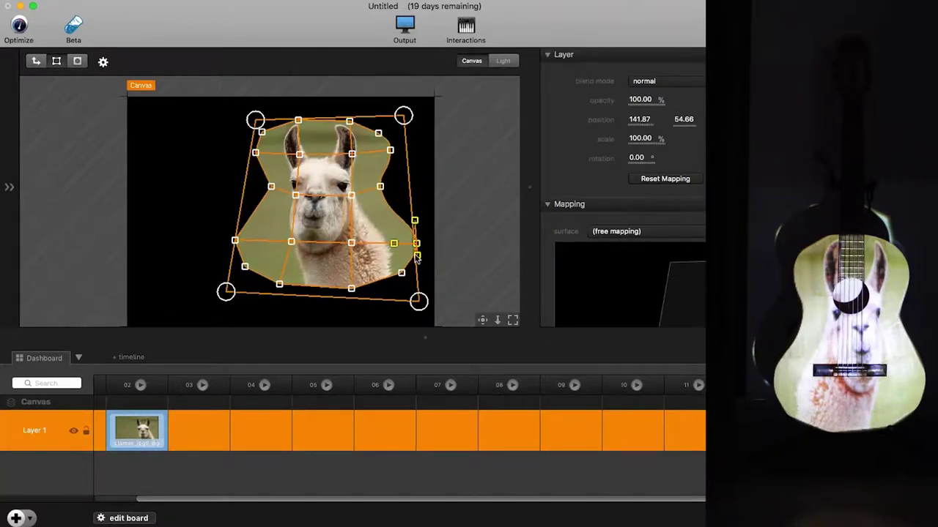
{"action": "left_click_drag", "start_coordinate": [415, 253], "coordinate": [415, 245]}
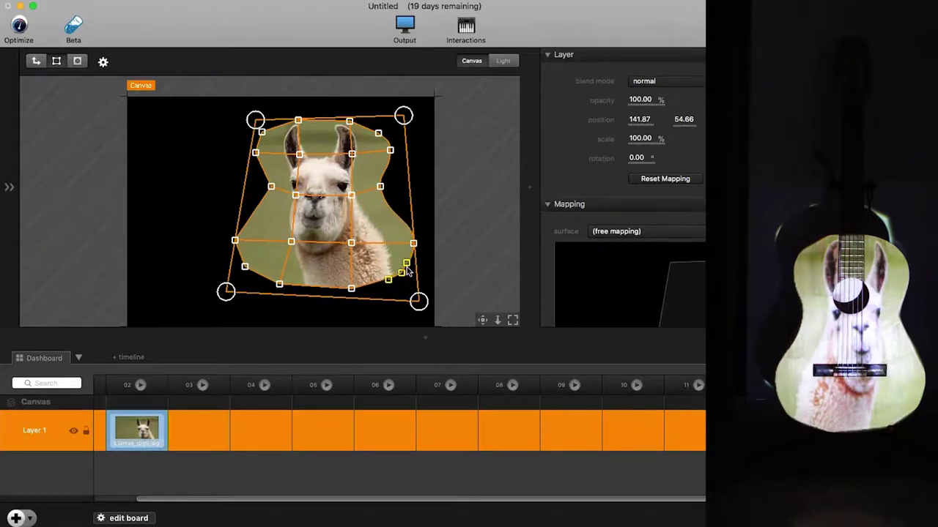
Step: Curve the warp grid's bottom edge and its two lower corners with the bezier handles to follow the guitar's rounded base
{"action": "left_click_drag", "start_coordinate": [398, 272], "coordinate": [403, 274]}
{"action": "key", "text": "super+z"}
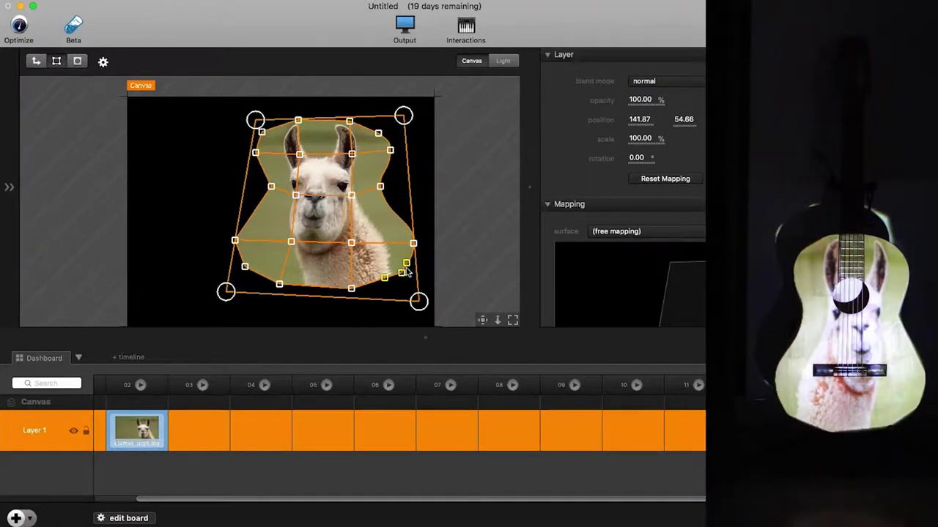
{"action": "left_click_drag", "start_coordinate": [384, 278], "coordinate": [371, 287]}
{"action": "left_click", "coordinate": [351, 290]}
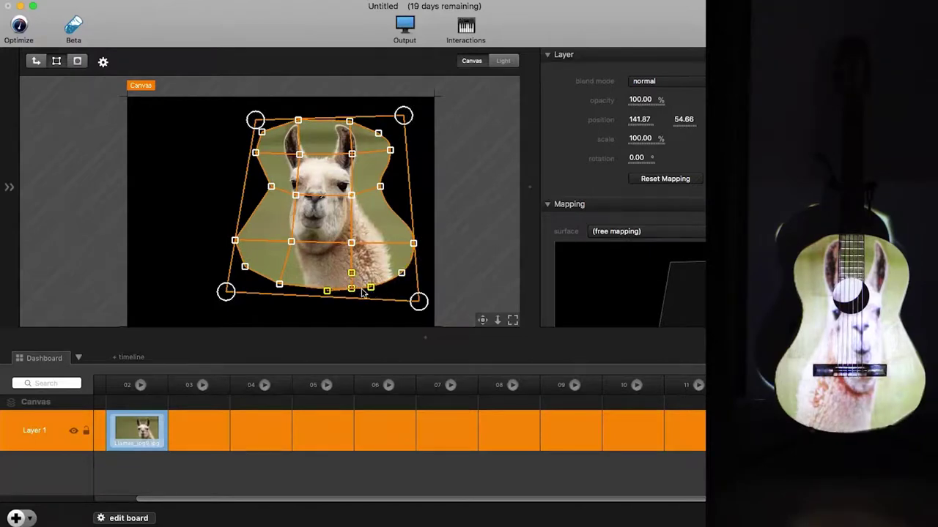
{"action": "left_click", "coordinate": [245, 267]}
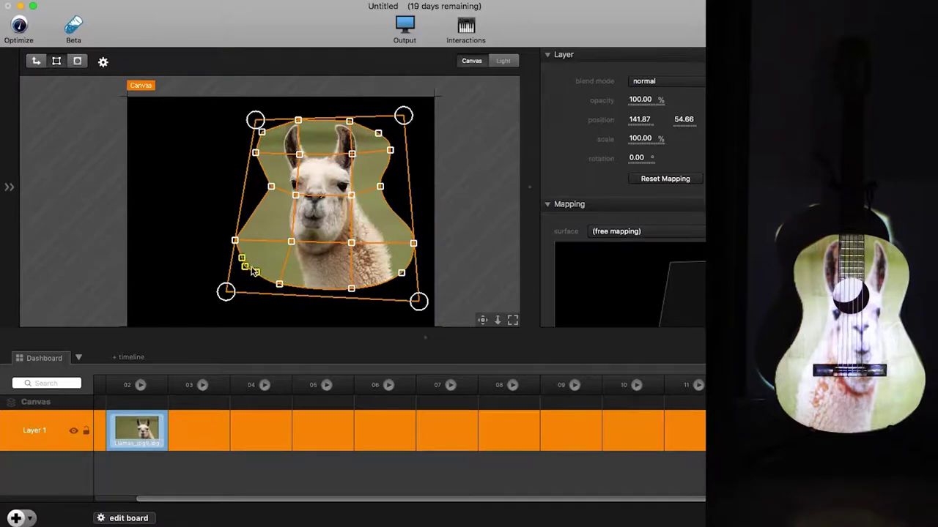
Step: Curve the warp grid's left edge along the guitar's lower side and shift the left waist point slightly lower
{"action": "left_click", "coordinate": [235, 241]}
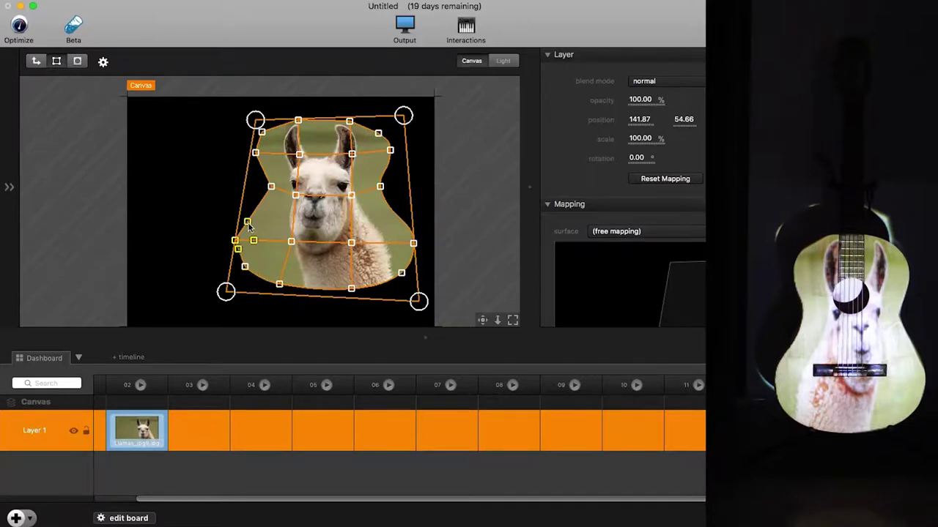
{"action": "left_click_drag", "start_coordinate": [248, 222], "coordinate": [240, 222]}
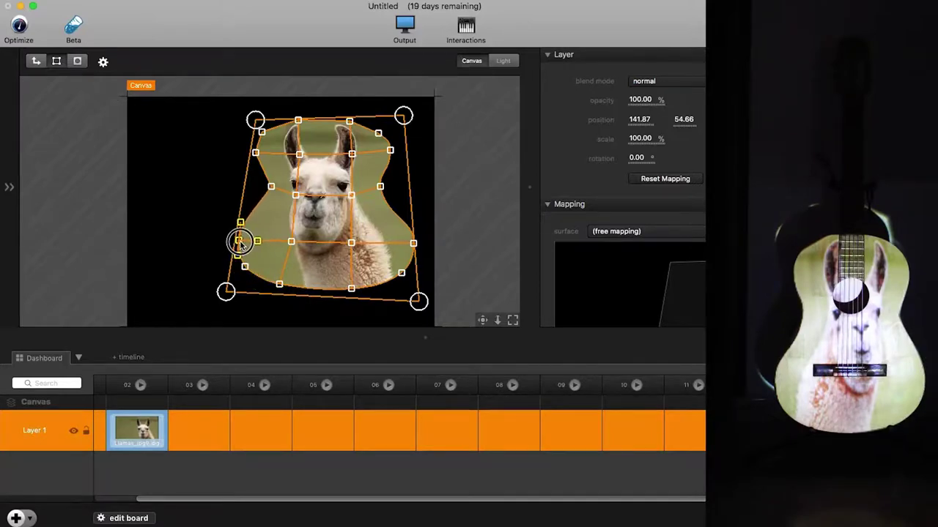
{"action": "mouse_move", "coordinate": [271, 186]}
{"action": "left_mouse_down"}
{"action": "mouse_move", "coordinate": [272, 174]}
{"action": "mouse_move", "coordinate": [270, 192]}
{"action": "left_mouse_up"}
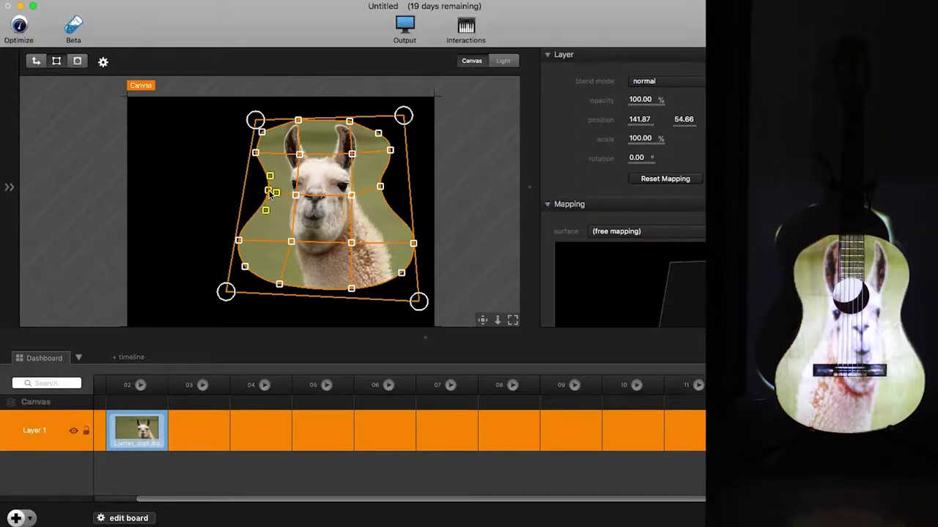
Step: Round the warp grid's top edge and both shoulders by adjusting their points and bezier handles to the guitar's upper outline
{"action": "mouse_move", "coordinate": [262, 133]}
{"action": "left_mouse_down"}
{"action": "mouse_move", "coordinate": [263, 156]}
{"action": "mouse_move", "coordinate": [273, 132]}
{"action": "mouse_move", "coordinate": [265, 143]}
{"action": "left_mouse_up"}
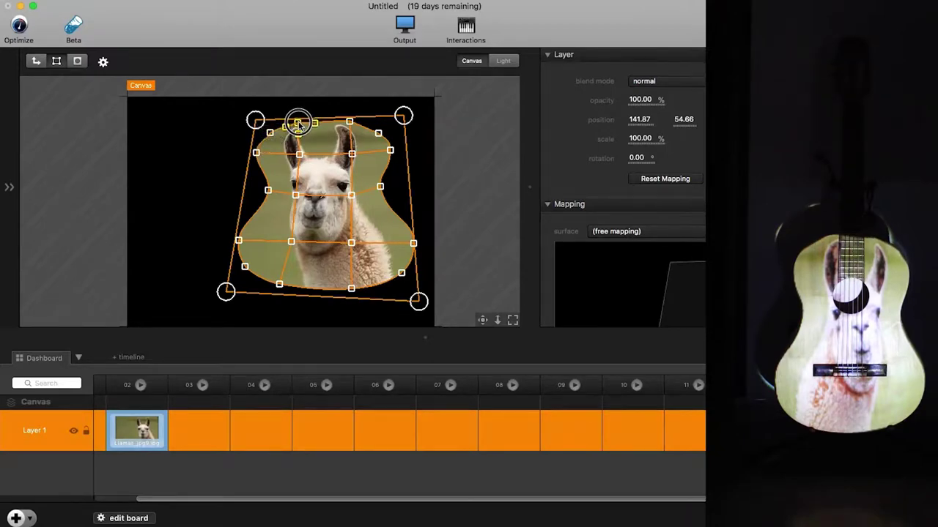
{"action": "left_click", "coordinate": [350, 122]}
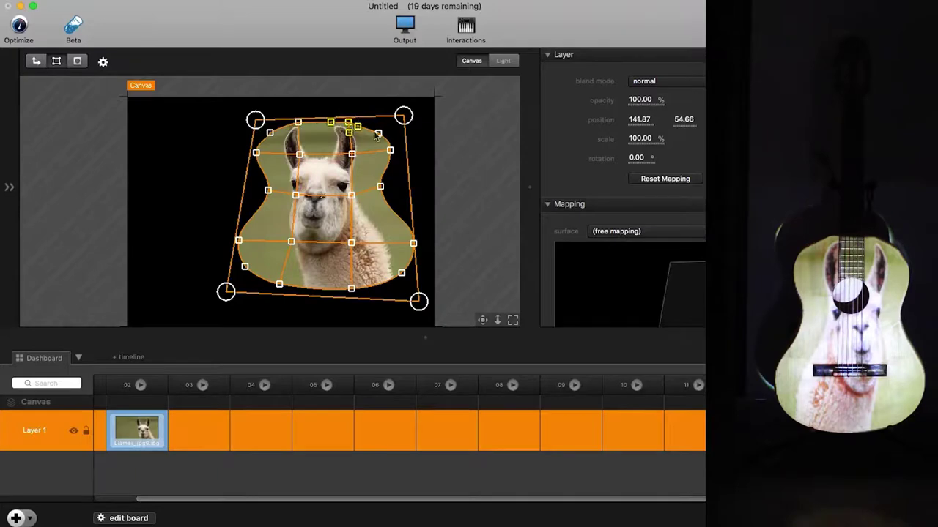
{"action": "left_click", "coordinate": [390, 150]}
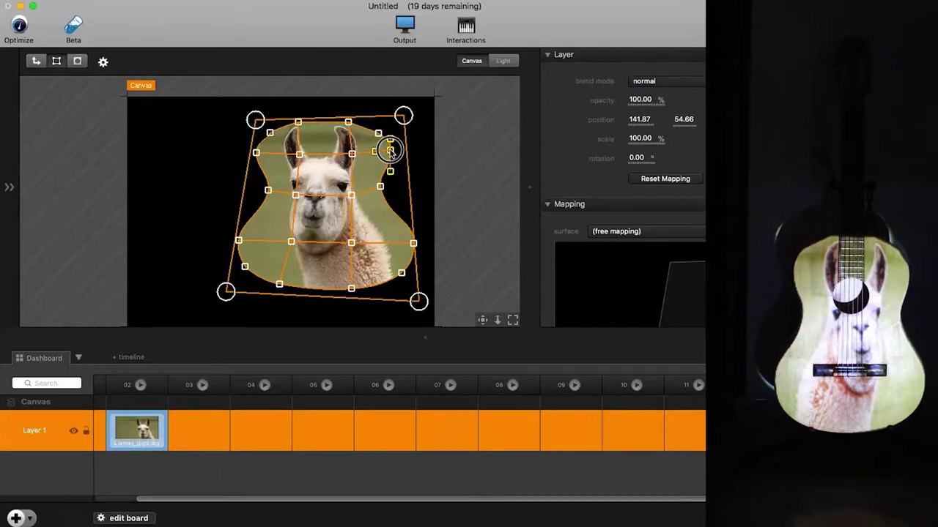
{"action": "left_click", "coordinate": [349, 123]}
{"action": "left_click_drag", "start_coordinate": [363, 123], "coordinate": [368, 126]}
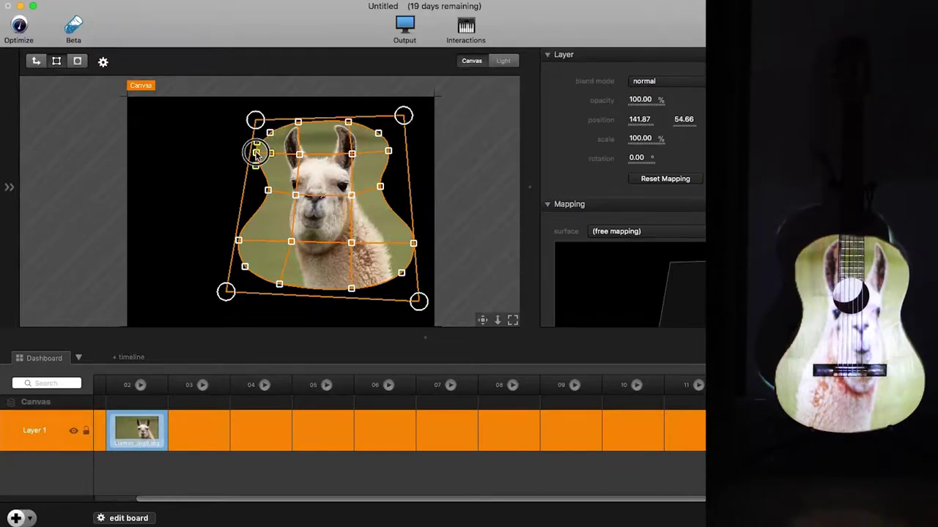
{"action": "left_click_drag", "start_coordinate": [256, 153], "coordinate": [259, 152]}
{"action": "scroll", "coordinate": [259, 152], "scroll_direction": "up", "scroll_amount": 1}
{"action": "scroll", "coordinate": [238, 244], "scroll_direction": "down", "scroll_amount": 1}
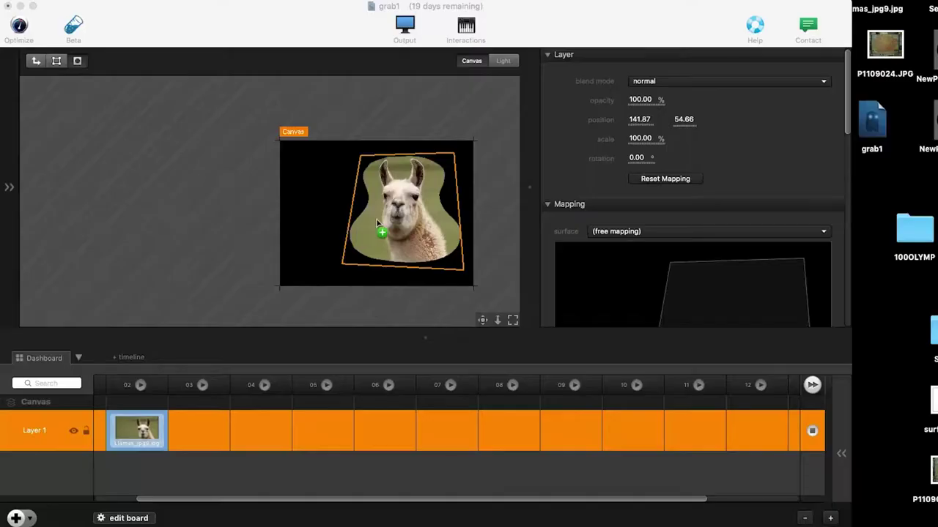
Step: Add a Circle Mask to the llama layer and move it over the middle of the image
{"action": "scroll", "coordinate": [383, 224], "scroll_direction": "up", "scroll_amount": 3}
{"action": "left_click_drag", "start_coordinate": [483, 320], "coordinate": [322, 323]}
{"action": "scroll", "coordinate": [622, 220], "scroll_direction": "down", "scroll_amount": 5}
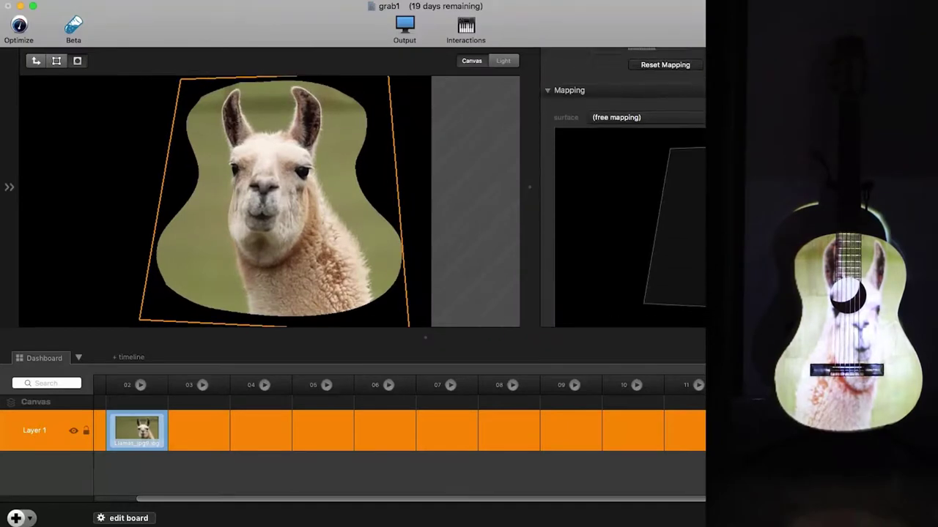
{"action": "scroll", "coordinate": [365, 254], "scroll_direction": "up", "scroll_amount": 4}
{"action": "scroll", "coordinate": [361, 253], "scroll_direction": "up", "scroll_amount": 1}
{"action": "scroll", "coordinate": [623, 187], "scroll_direction": "down", "scroll_amount": 8}
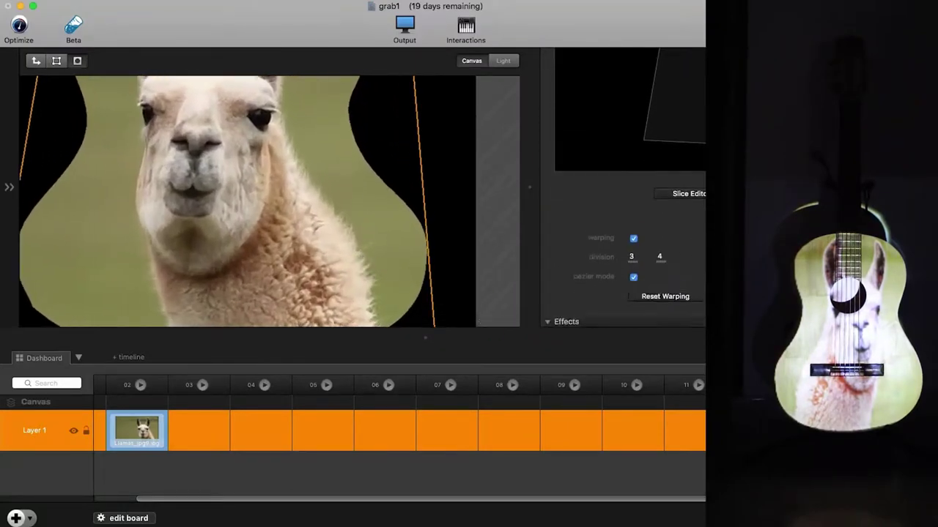
{"action": "left_click", "coordinate": [550, 250]}
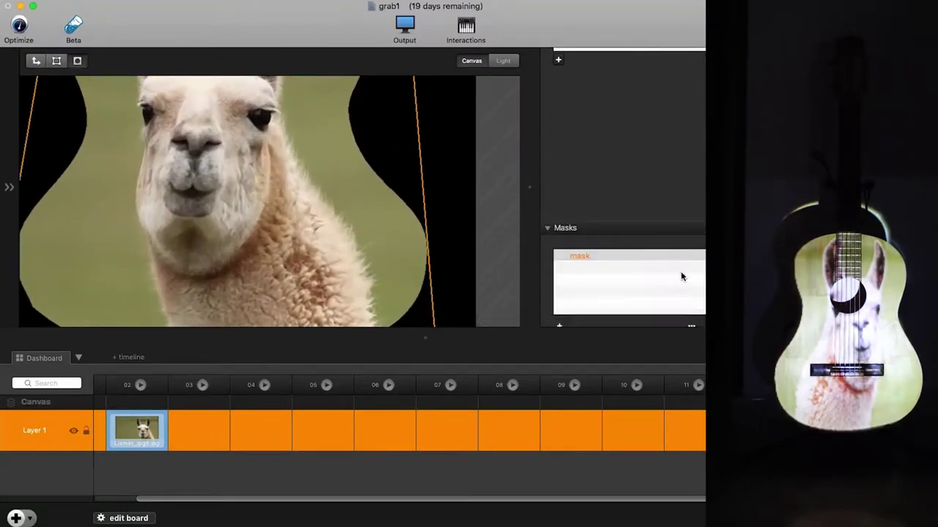
{"action": "scroll", "coordinate": [681, 271], "scroll_direction": "down", "scroll_amount": 4}
{"action": "left_click", "coordinate": [560, 170]}
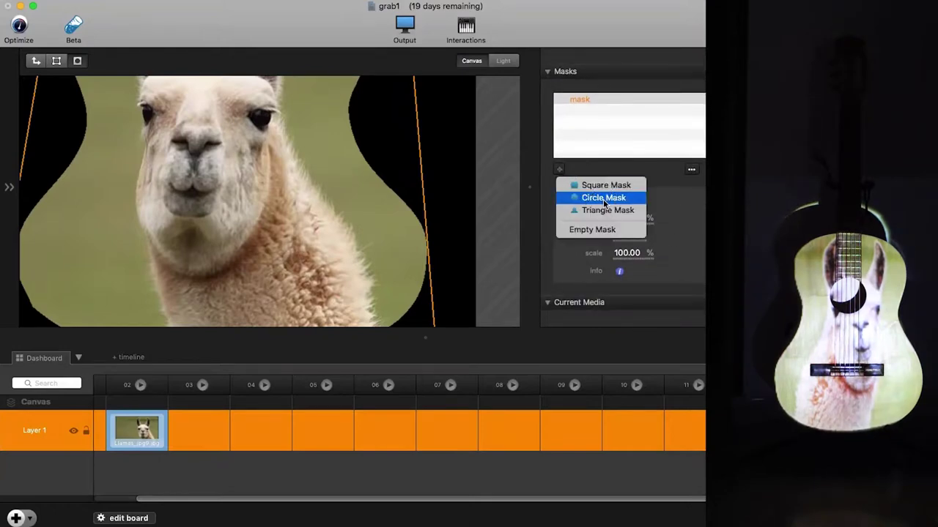
{"action": "left_click", "coordinate": [602, 198]}
{"action": "left_click_drag", "start_coordinate": [146, 152], "coordinate": [257, 197]}
{"action": "left_click_drag", "start_coordinate": [314, 87], "coordinate": [280, 171]}
{"action": "left_click_drag", "start_coordinate": [339, 234], "coordinate": [300, 198]}
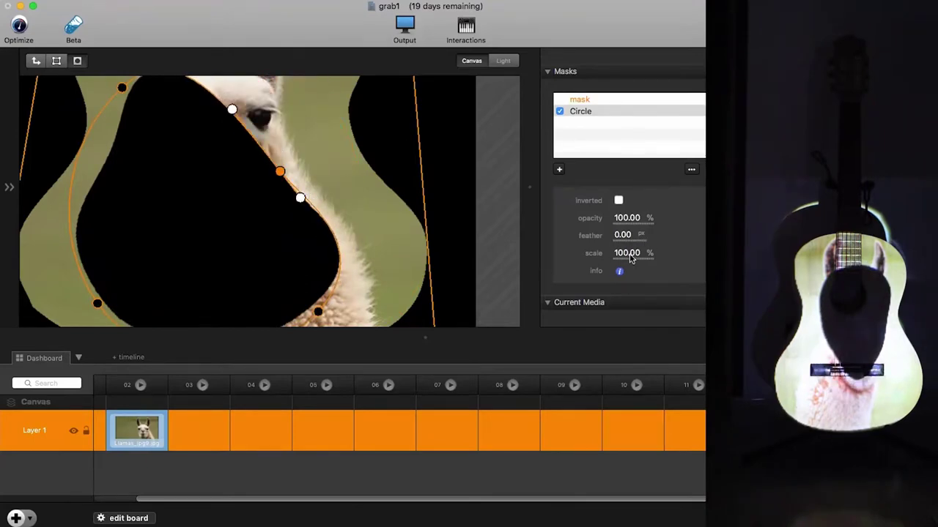
{"action": "key", "text": "super+z"}
{"action": "key", "text": "super+z"}
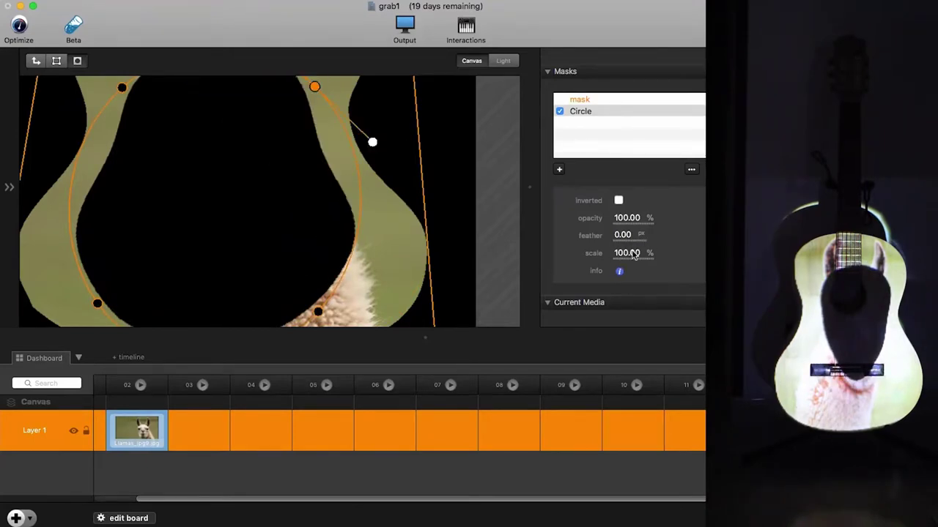
Step: Scale the circle mask to 38% and position it over the guitar's sound hole
{"action": "left_click_drag", "start_coordinate": [631, 254], "coordinate": [581, 252]}
{"action": "left_click_drag", "start_coordinate": [137, 140], "coordinate": [259, 94]}
{"action": "left_click_drag", "start_coordinate": [623, 251], "coordinate": [623, 253]}
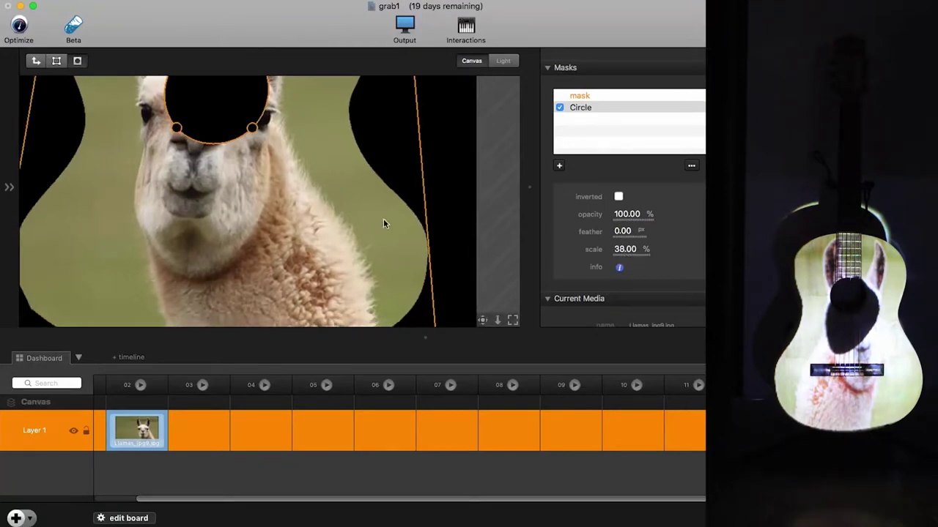
{"action": "left_click", "coordinate": [483, 323]}
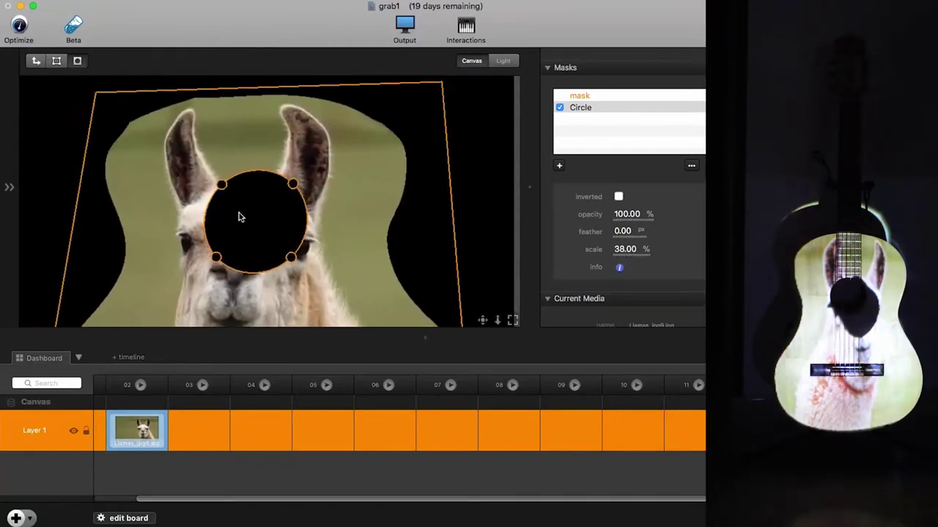
{"action": "mouse_move", "coordinate": [253, 222]}
{"action": "left_mouse_down"}
{"action": "mouse_move", "coordinate": [266, 222]}
{"action": "mouse_move", "coordinate": [262, 210]}
{"action": "mouse_move", "coordinate": [266, 227]}
{"action": "left_mouse_up"}
Step: Raise the circle mask's two lower points and adjust their handles to match the lower rim of the sound hole
{"action": "left_click_drag", "start_coordinate": [307, 268], "coordinate": [300, 244]}
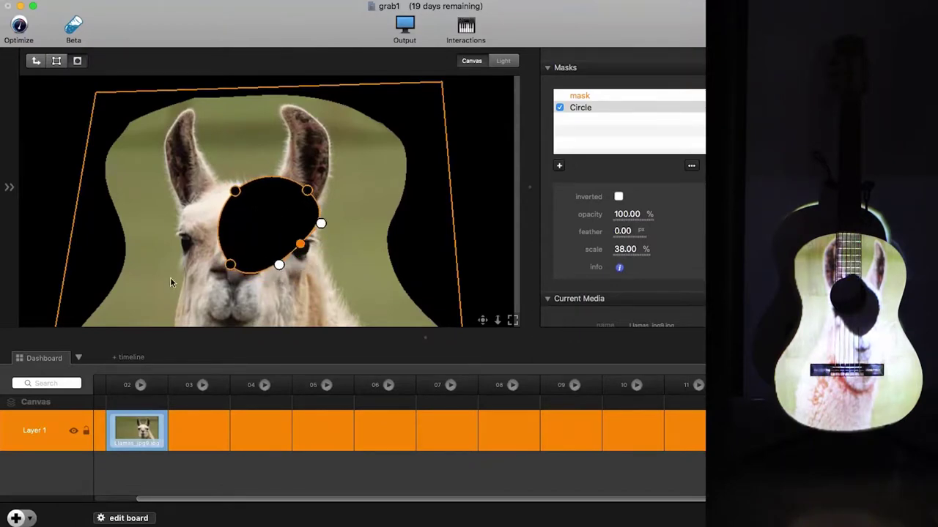
{"action": "left_click_drag", "start_coordinate": [231, 267], "coordinate": [254, 259]}
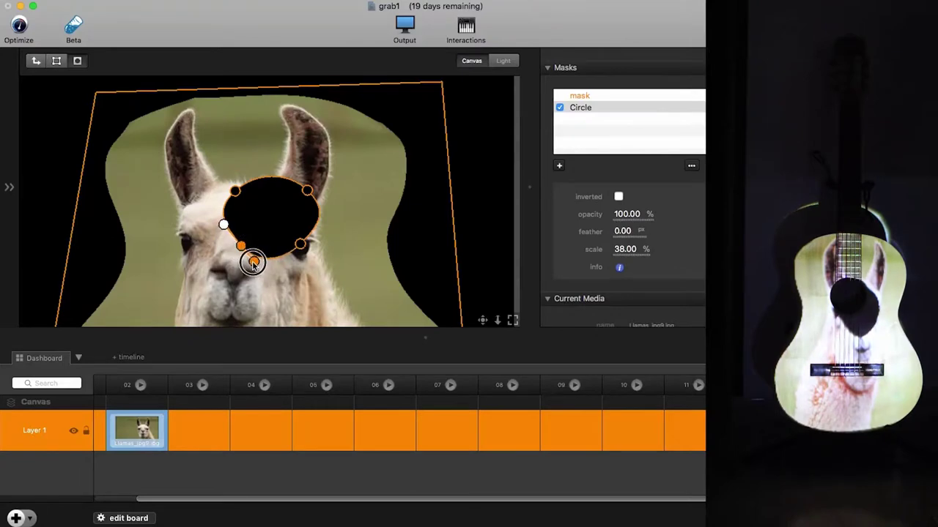
{"action": "left_click_drag", "start_coordinate": [223, 225], "coordinate": [229, 233]}
{"action": "left_click", "coordinate": [299, 245]}
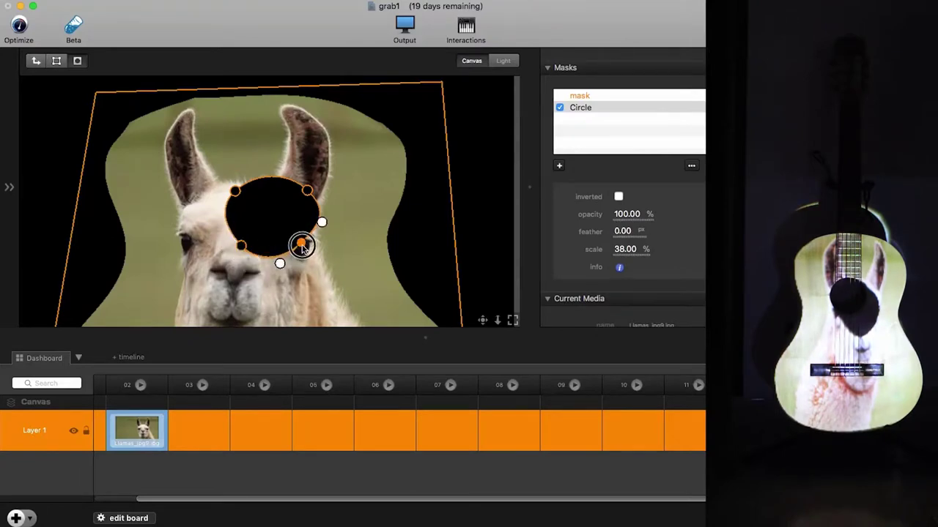
{"action": "left_click_drag", "start_coordinate": [280, 263], "coordinate": [283, 260]}
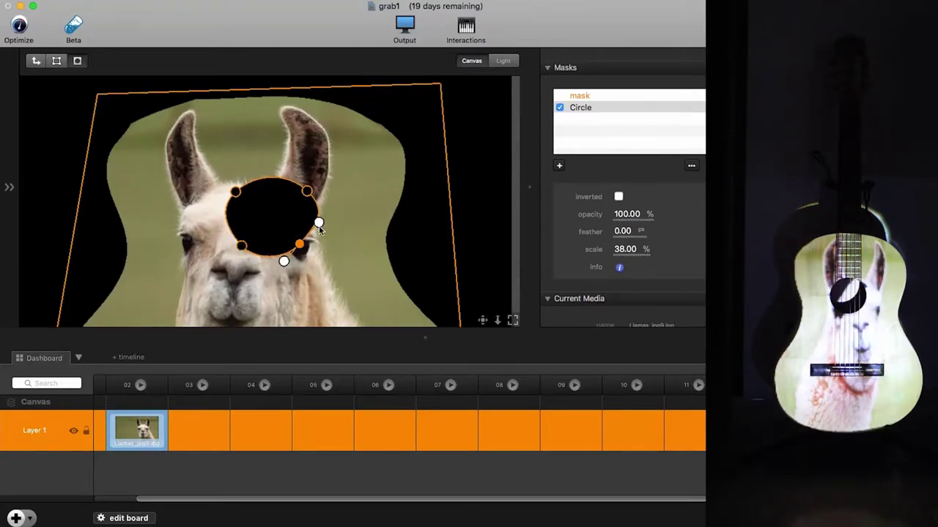
{"action": "left_click_drag", "start_coordinate": [320, 224], "coordinate": [310, 250]}
{"action": "left_click", "coordinate": [300, 246]}
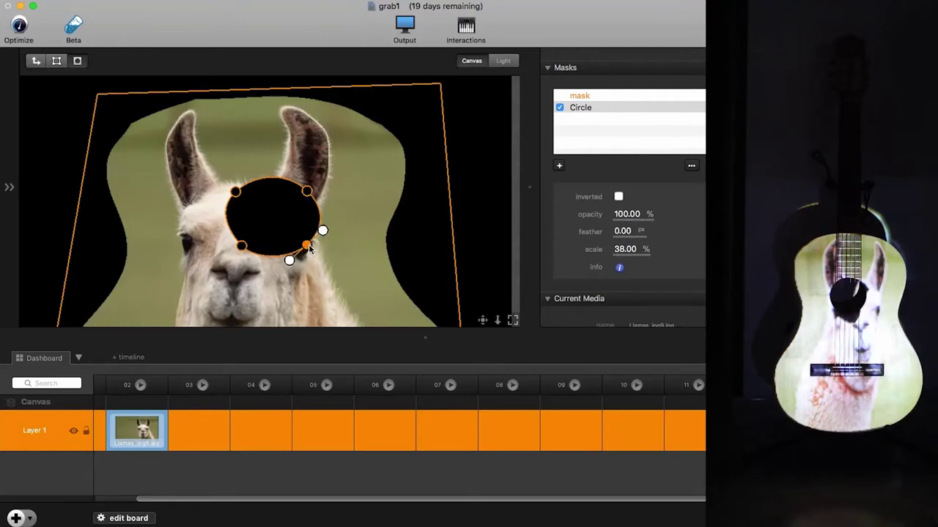
{"action": "left_click_drag", "start_coordinate": [234, 244], "coordinate": [227, 238]}
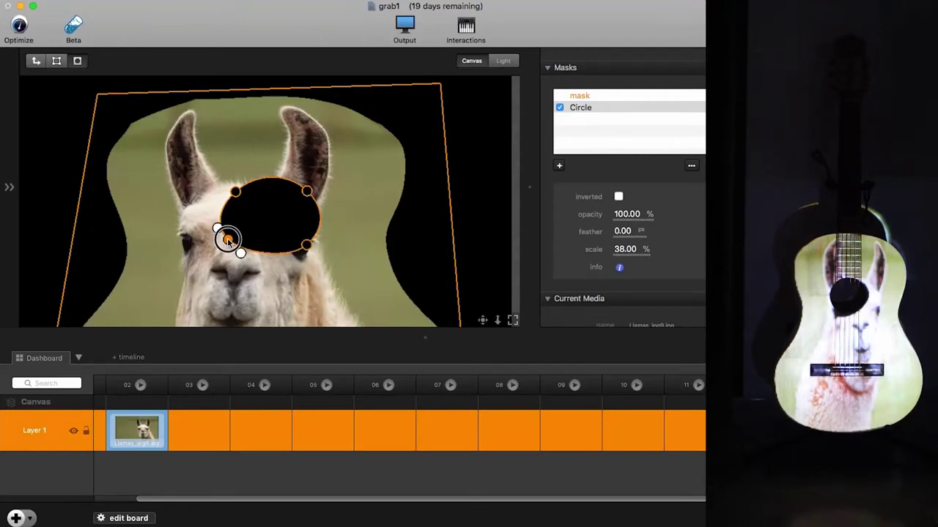
Step: Shift the circle mask's upper points and refine its lower-right point to fit the sound hole, then deselect the mask
{"action": "left_click_drag", "start_coordinate": [236, 192], "coordinate": [225, 193]}
{"action": "left_click_drag", "start_coordinate": [309, 193], "coordinate": [303, 192]}
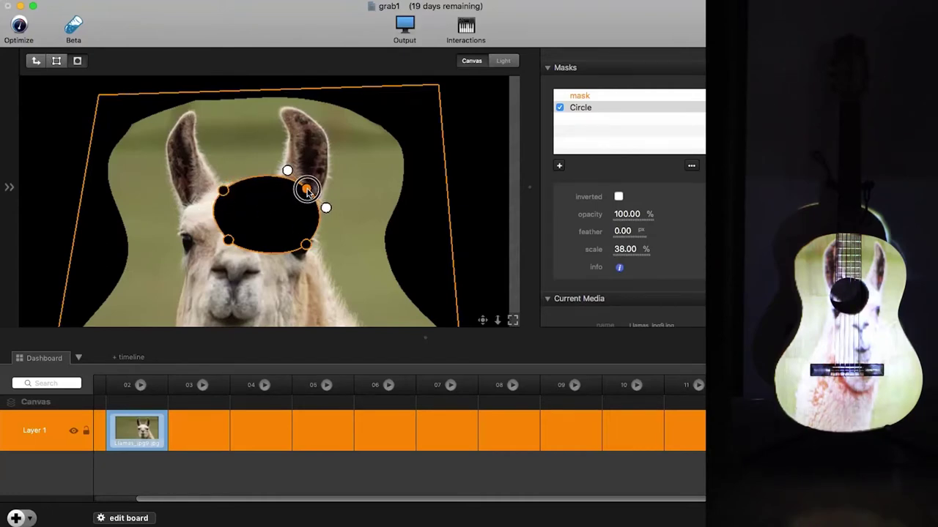
{"action": "mouse_move", "coordinate": [301, 250]}
{"action": "left_mouse_down"}
{"action": "mouse_move", "coordinate": [297, 243]}
{"action": "mouse_move", "coordinate": [305, 247]}
{"action": "left_mouse_up"}
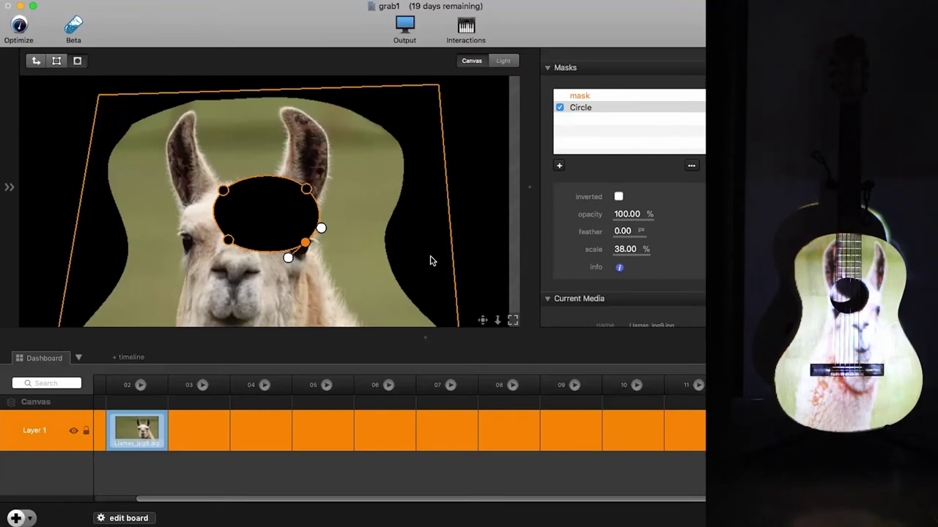
{"action": "left_click", "coordinate": [494, 207]}
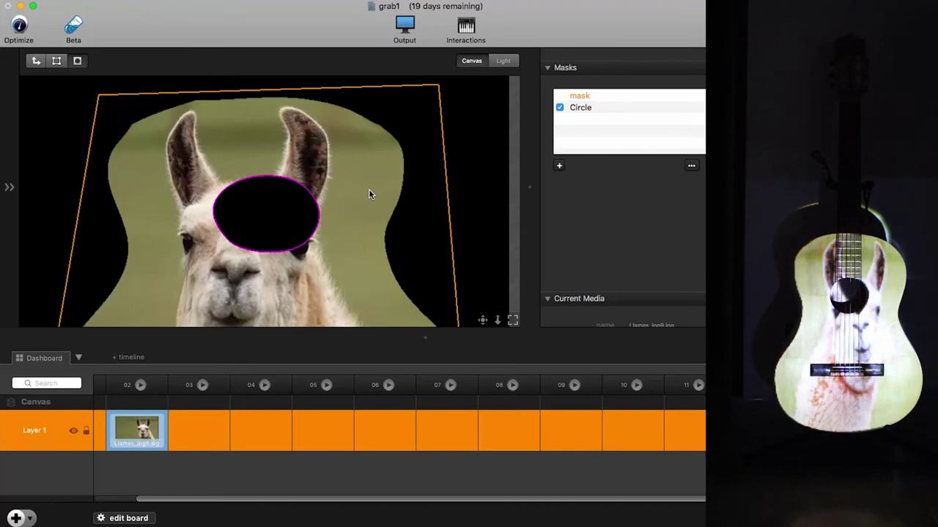
{"action": "scroll", "coordinate": [571, 234], "scroll_direction": "down", "scroll_amount": 10}
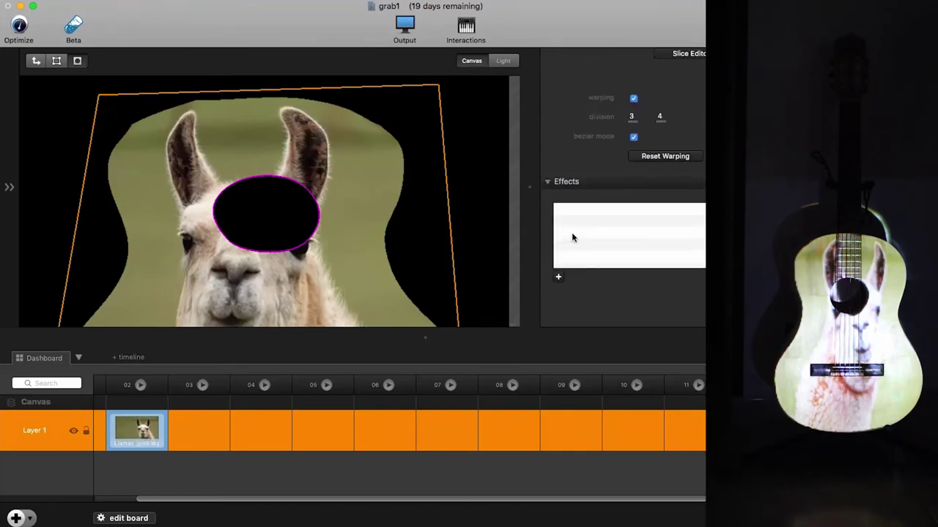
{"action": "scroll", "coordinate": [565, 278], "scroll_direction": "down", "scroll_amount": 3}
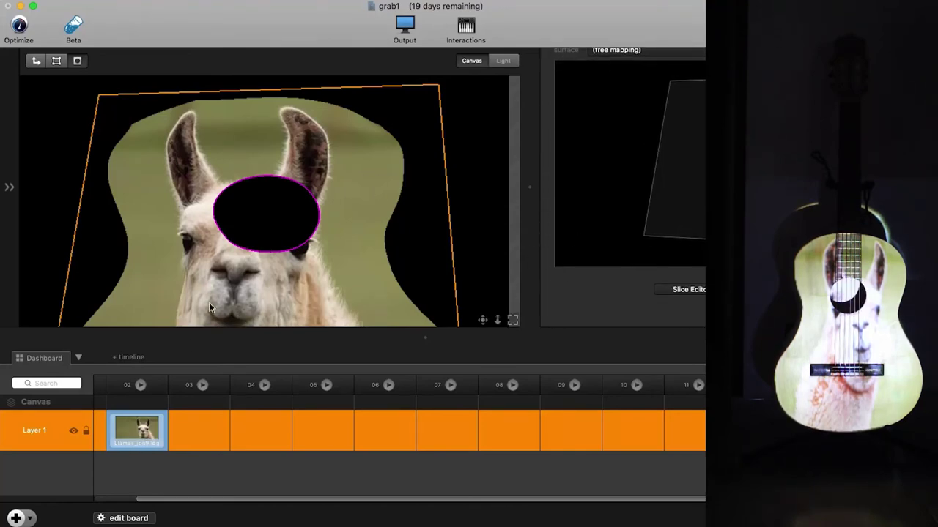